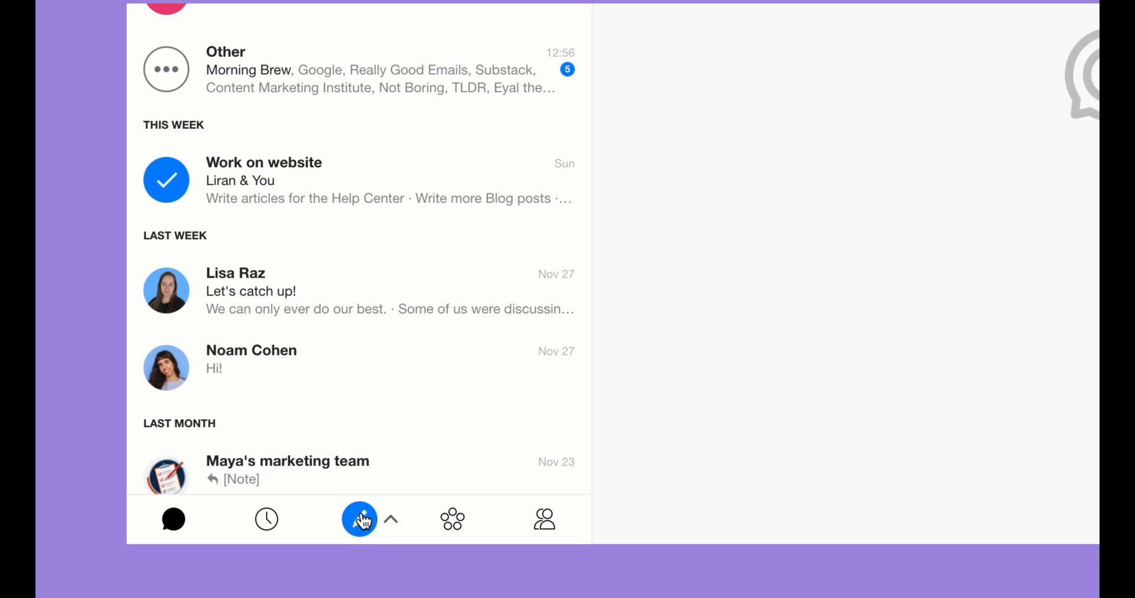
left_click(361, 520)
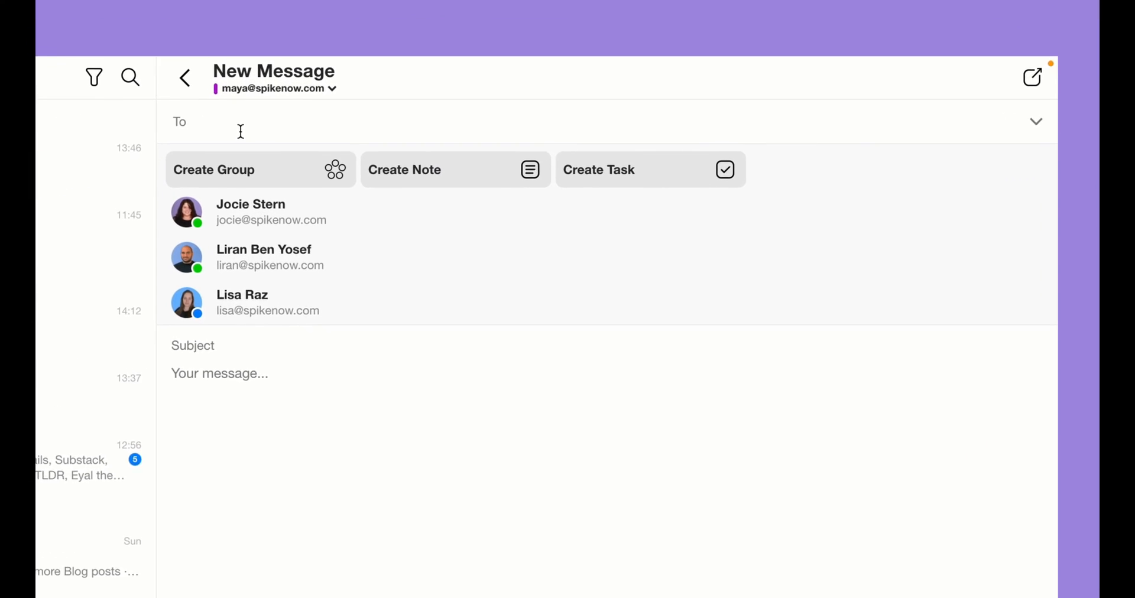
left_click(166, 248)
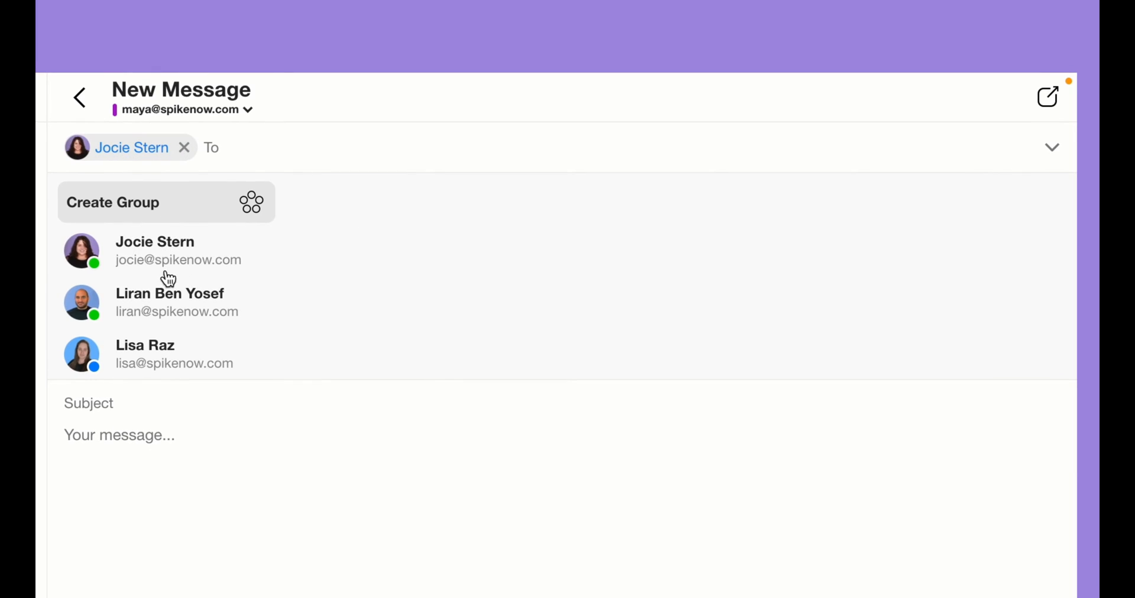
left_click(162, 305)
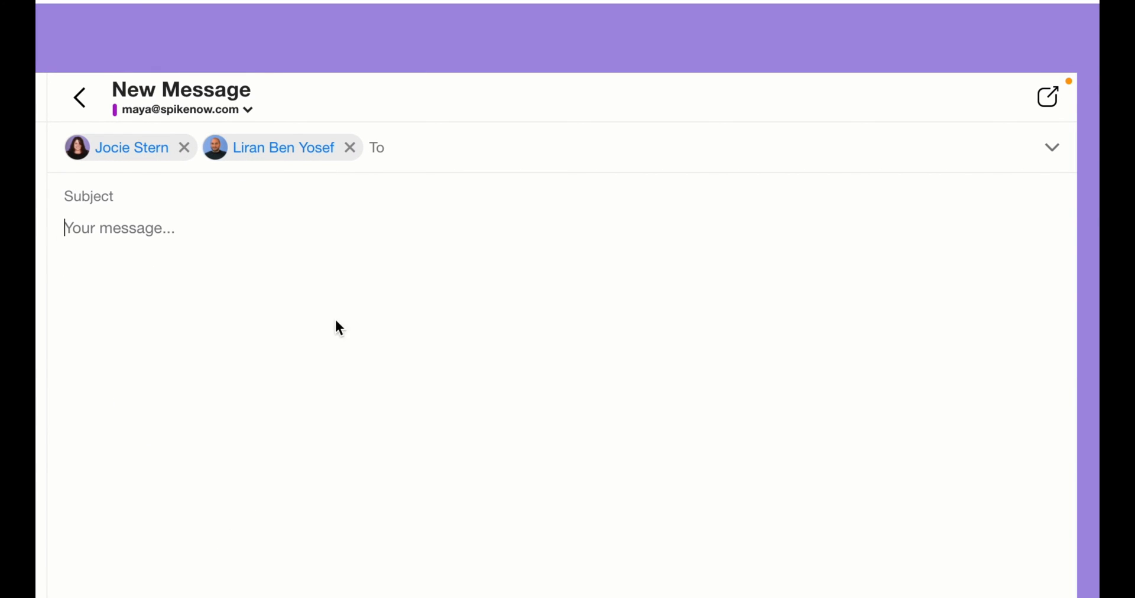
left_click(286, 152)
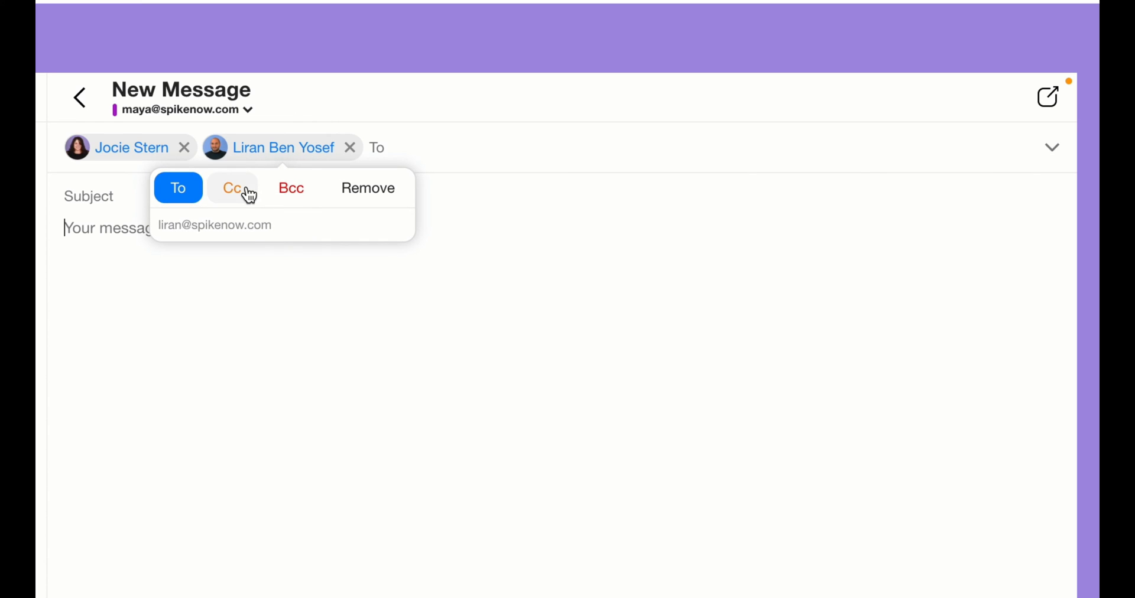
left_click(250, 370)
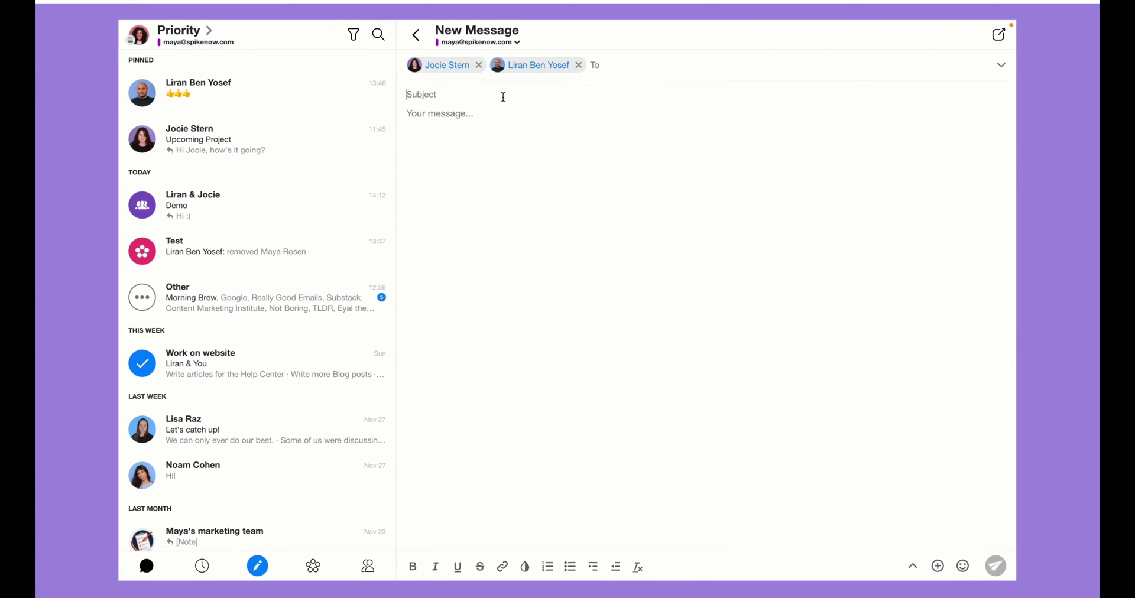
type("D")
type("emo")
type("Where do we stand for our next meeting?  Can you please come prepared with: Materials Goals  Current stats")
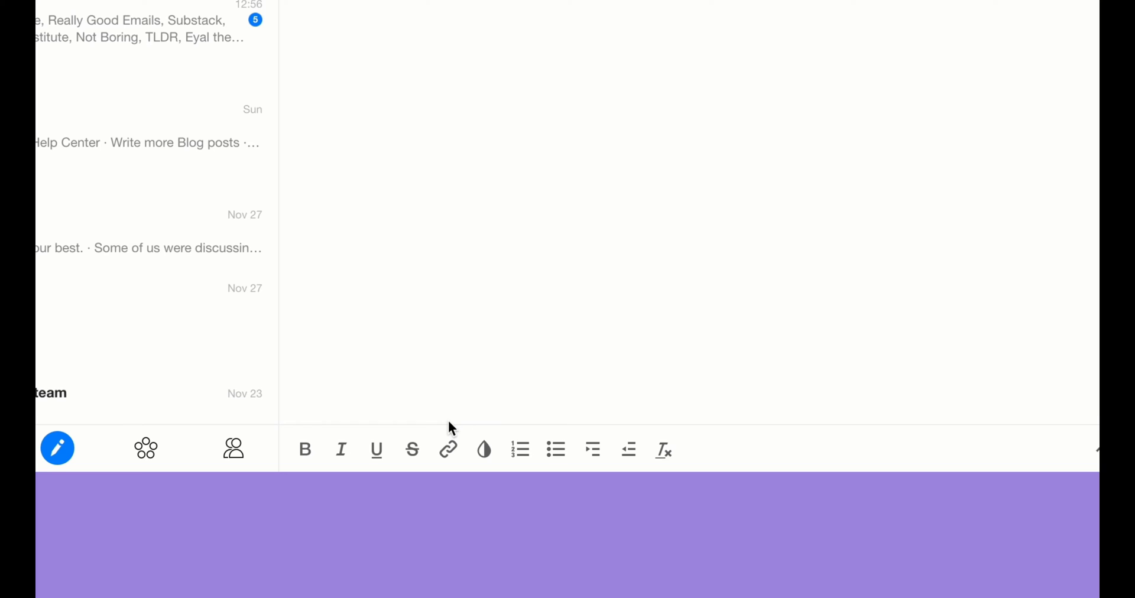
left_click(484, 450)
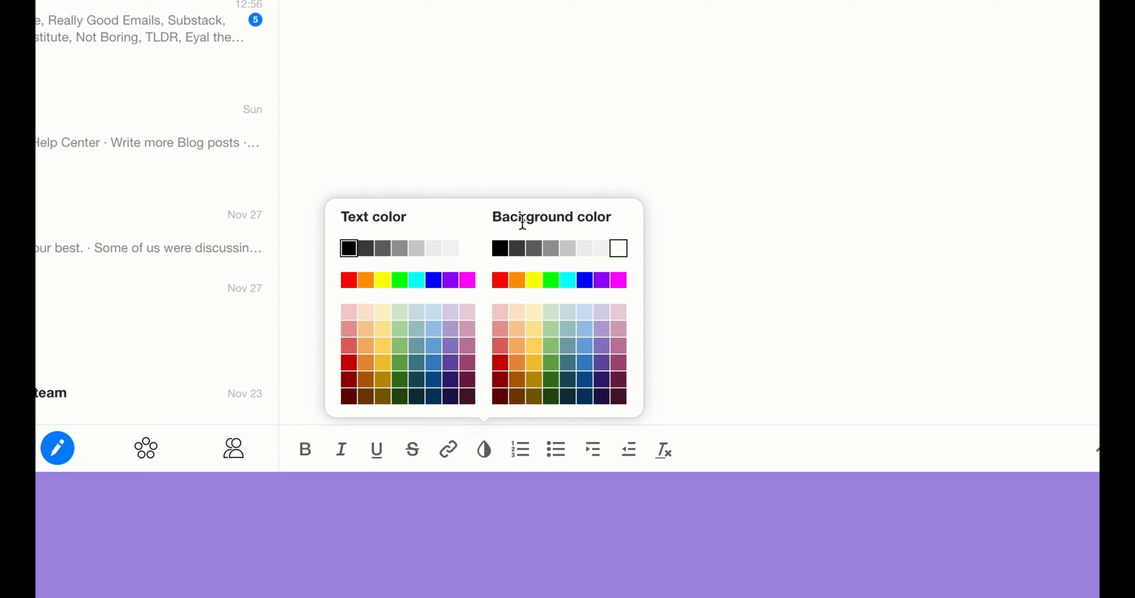
left_click(666, 179)
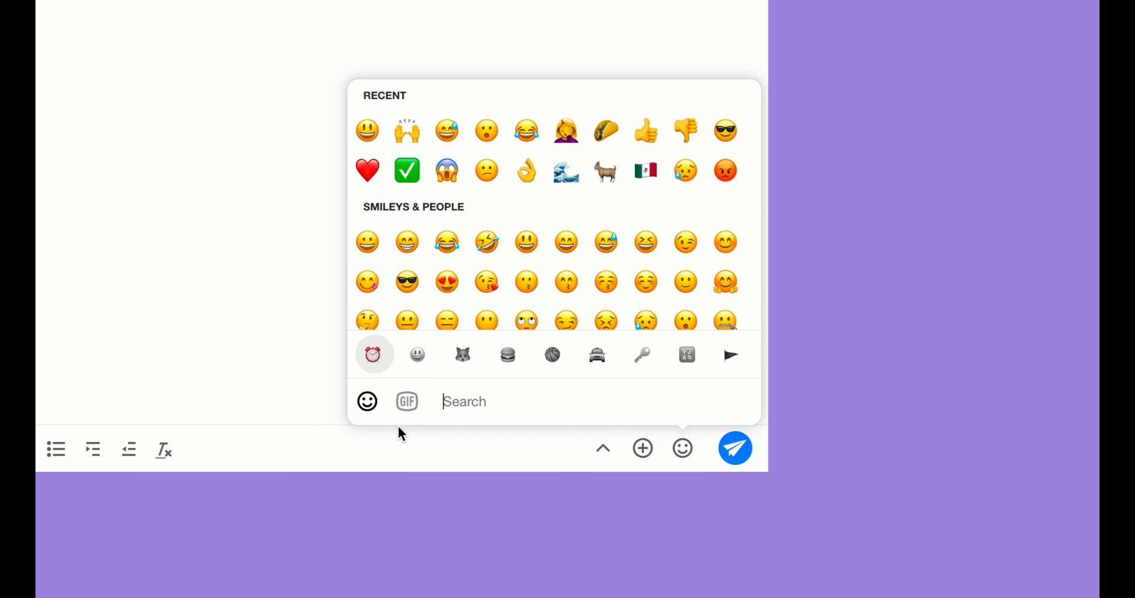
Switch the emoji picker to browsing GIFs.
left_click(407, 404)
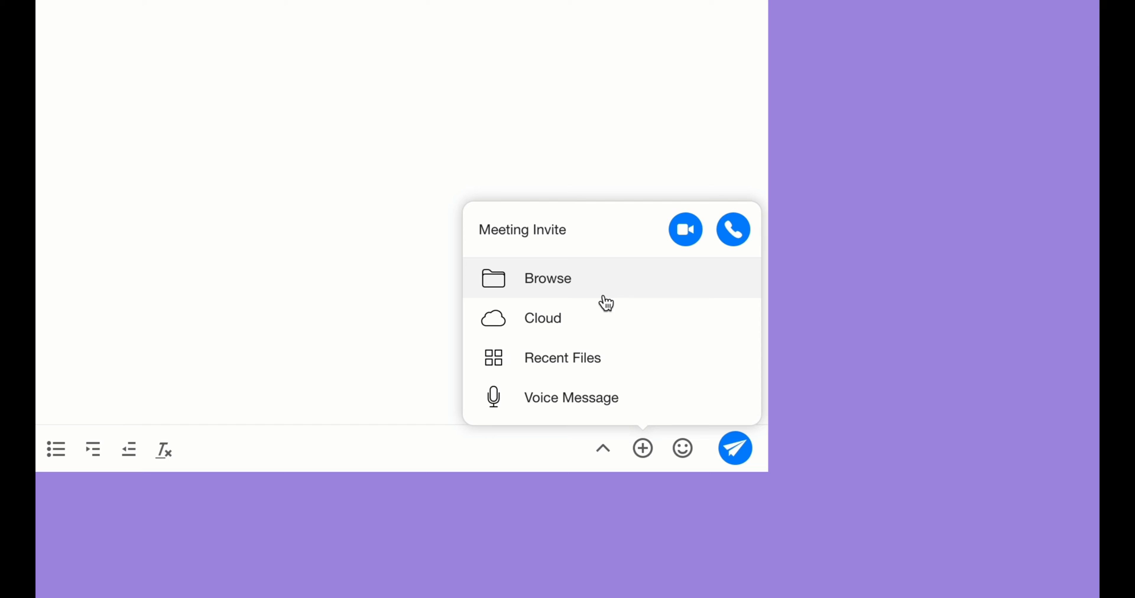
left_click(586, 329)
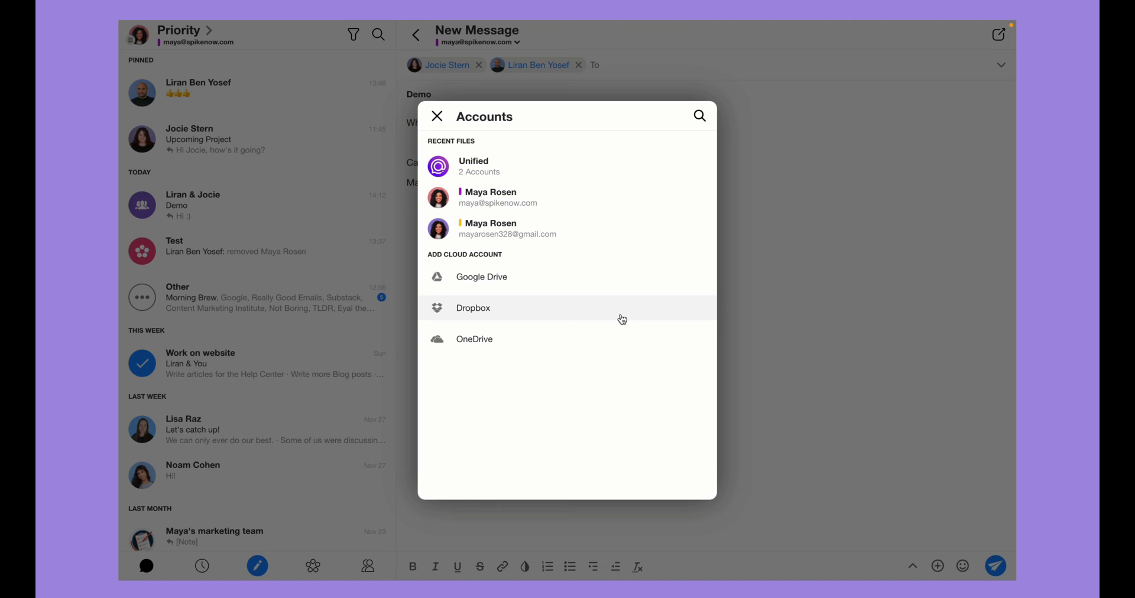
left_click(776, 326)
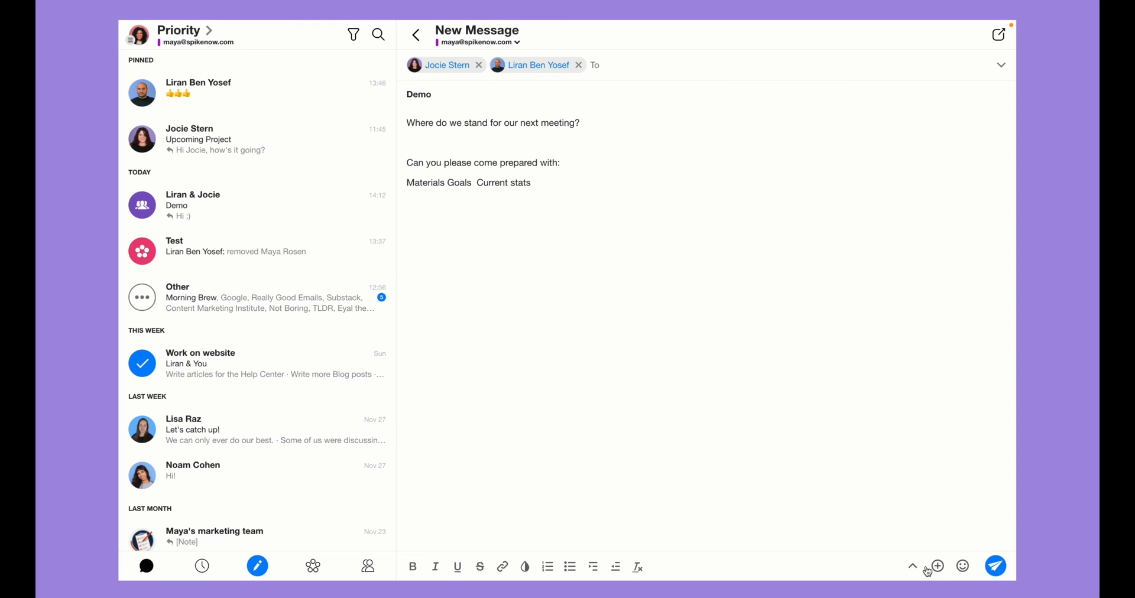
left_click(938, 567)
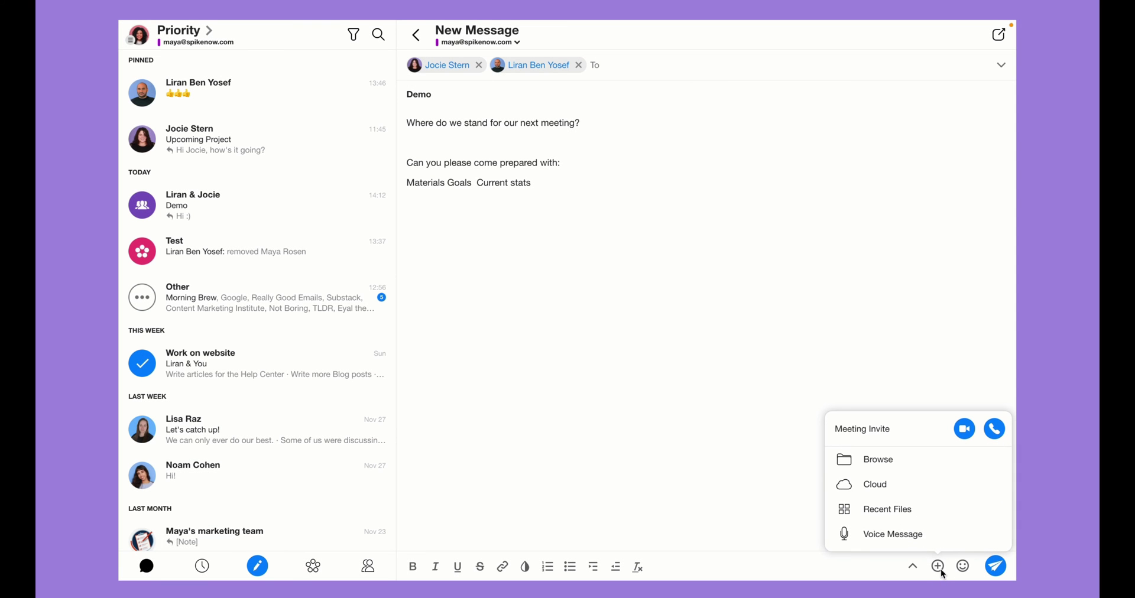
left_click(922, 514)
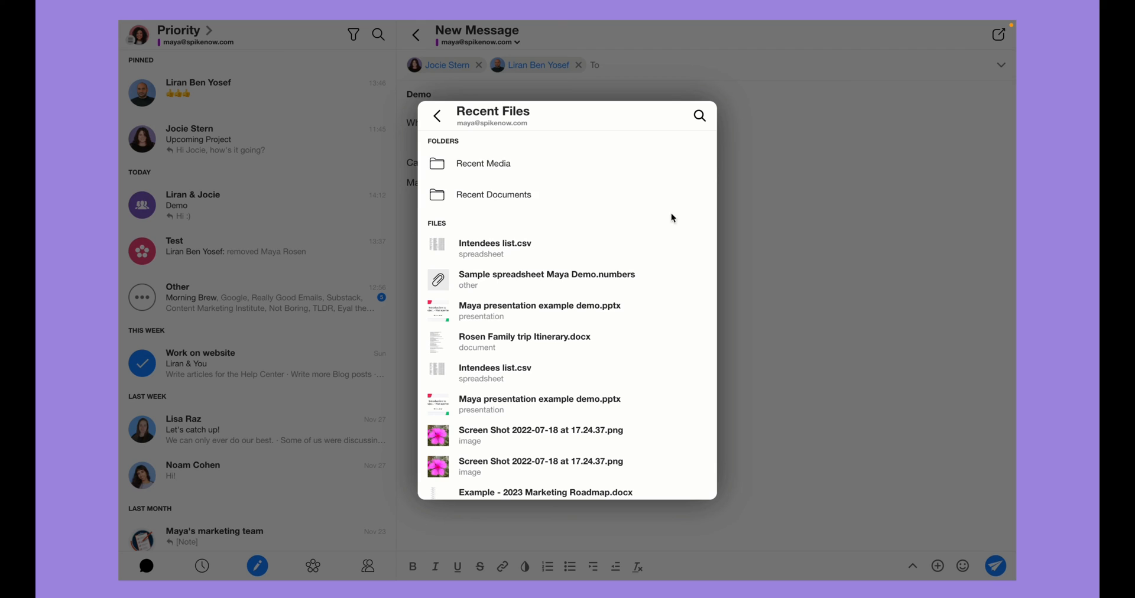
left_click(831, 229)
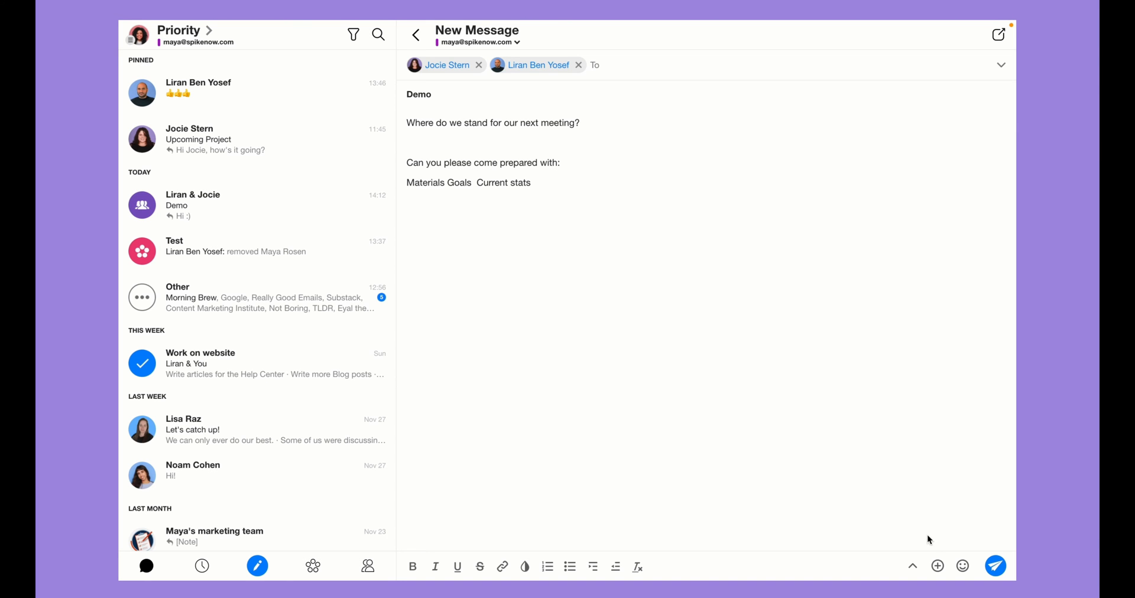
left_click(936, 565)
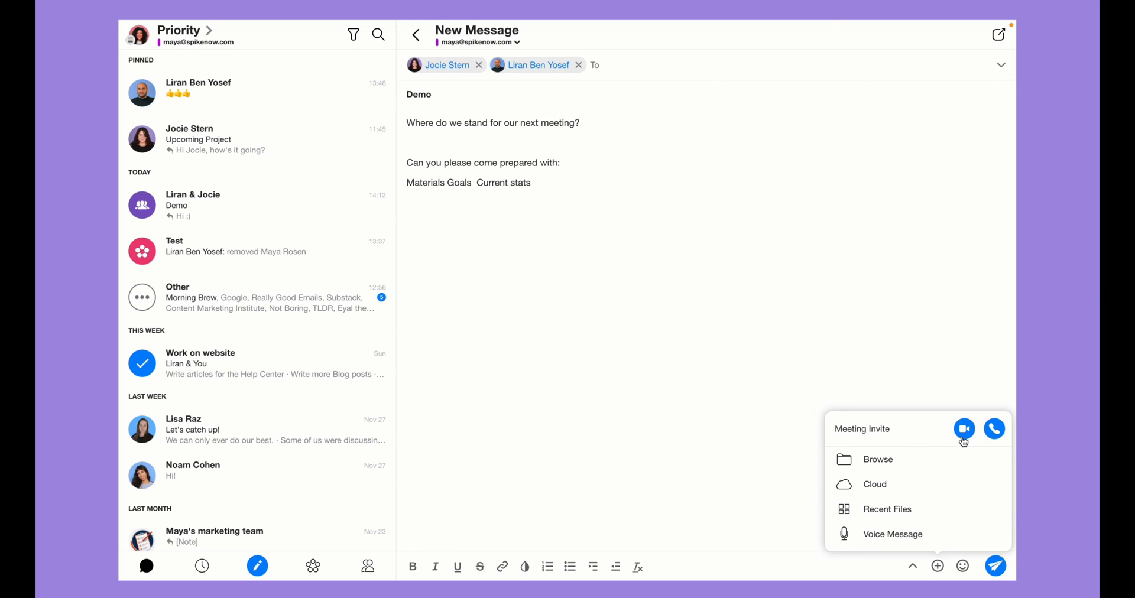
left_click(960, 367)
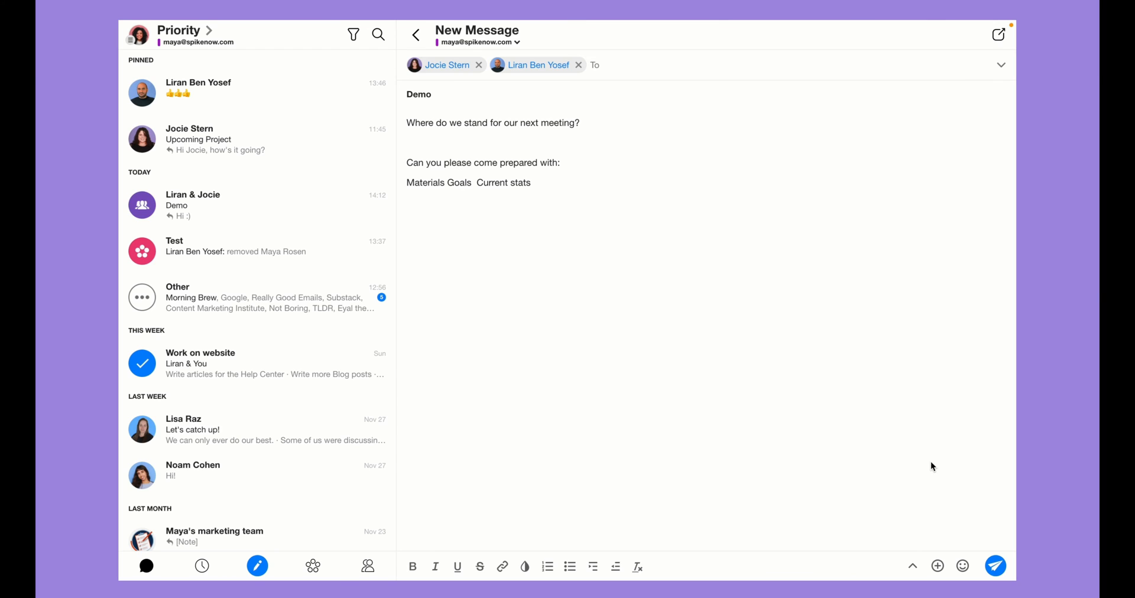
left_click(912, 567)
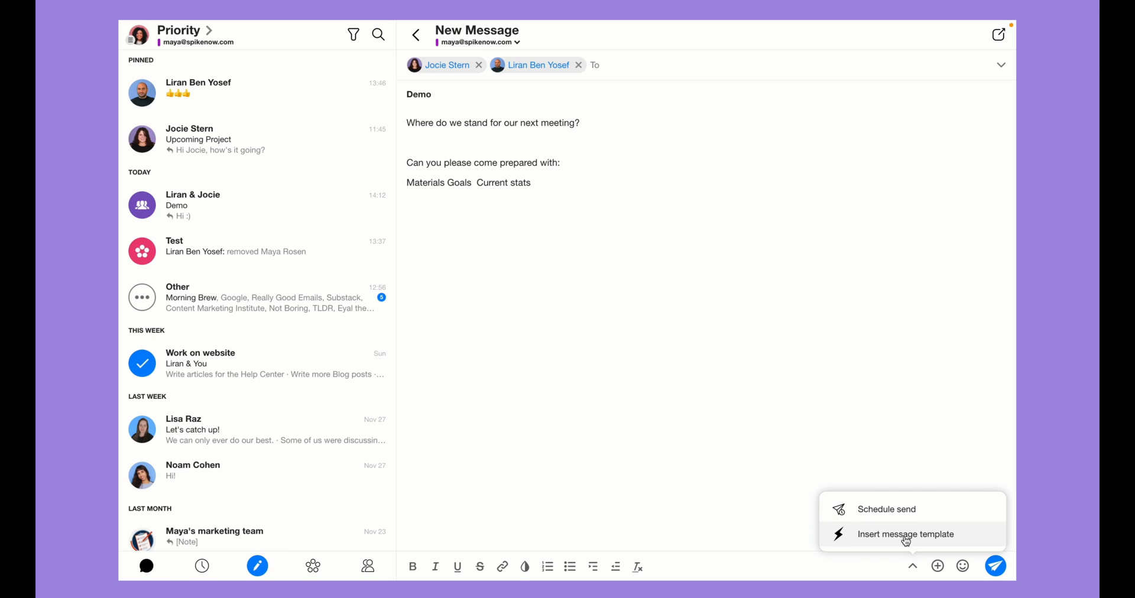
left_click(789, 425)
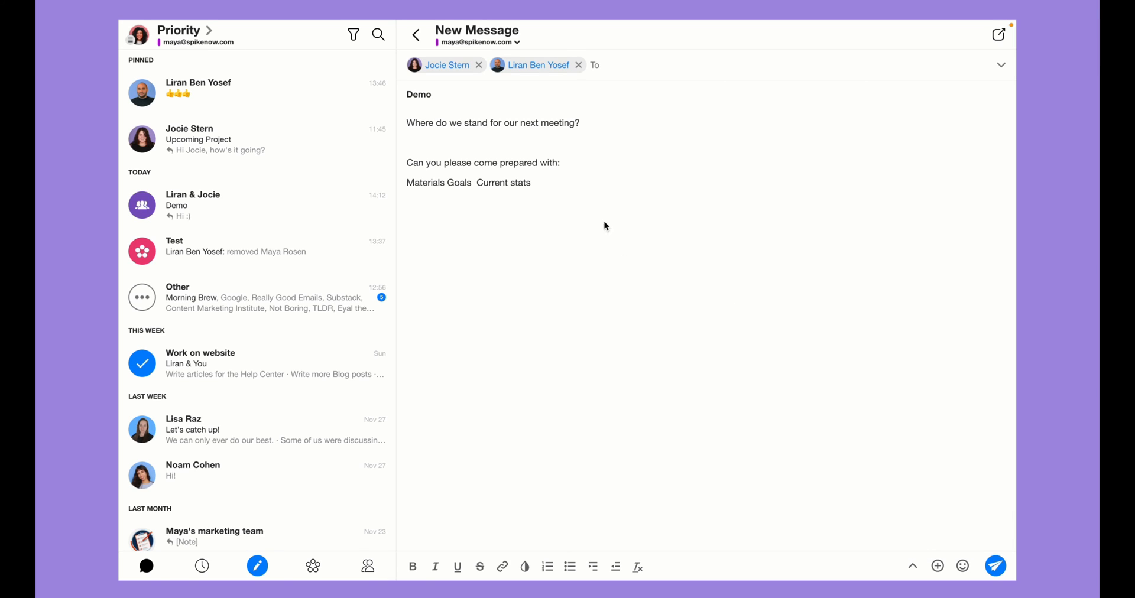
Add a Hi All greeting line with a grinning emoji above the question.
left_click(409, 122)
key("Return")
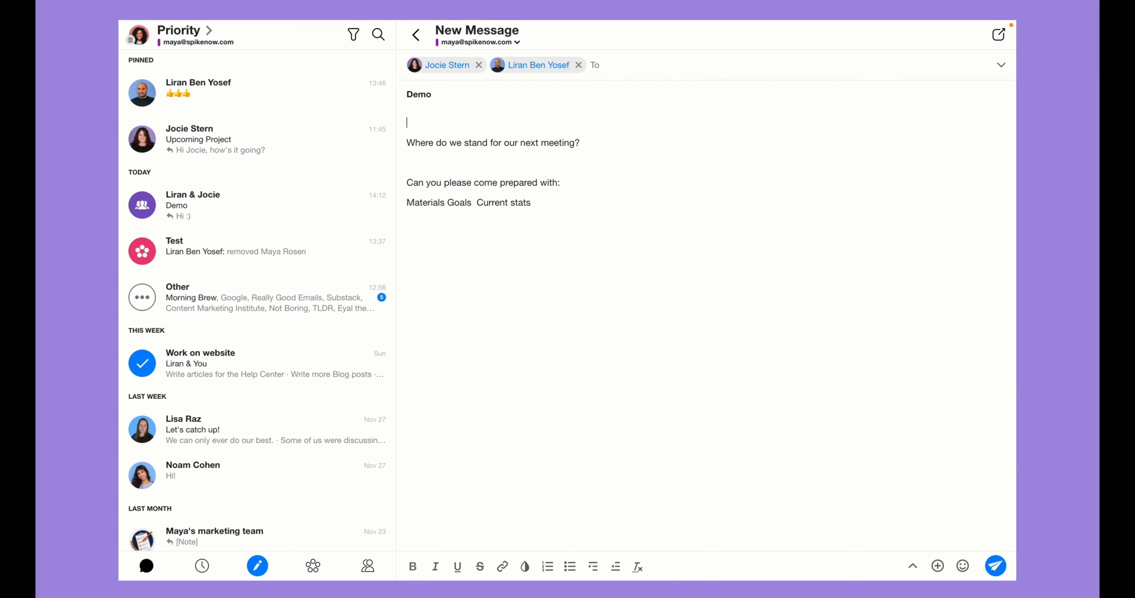
type("Hi All")
left_click(963, 565)
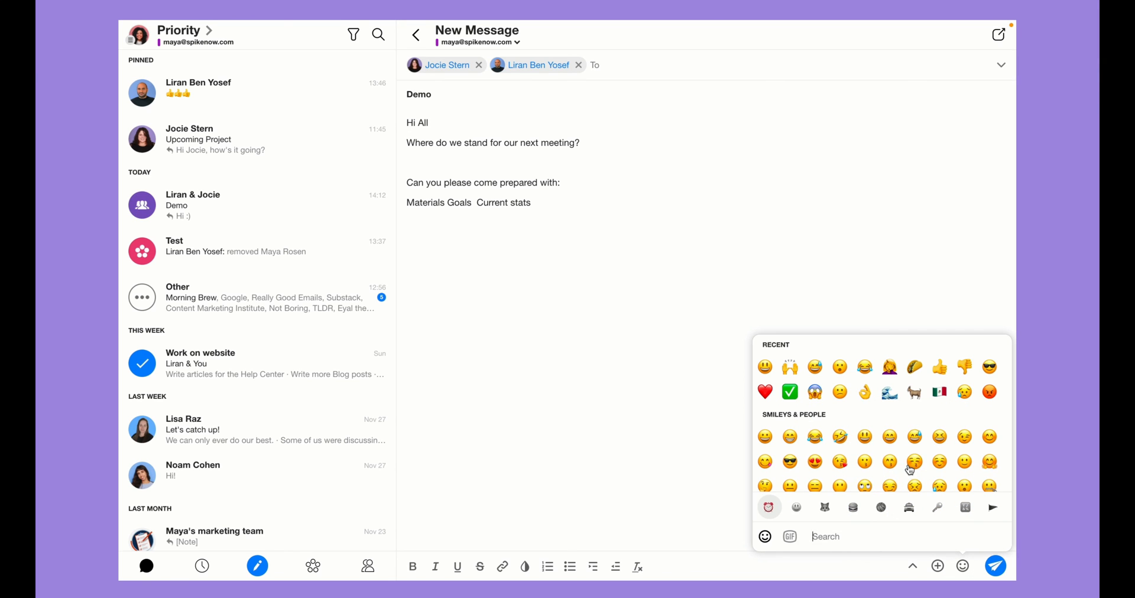
left_click(789, 435)
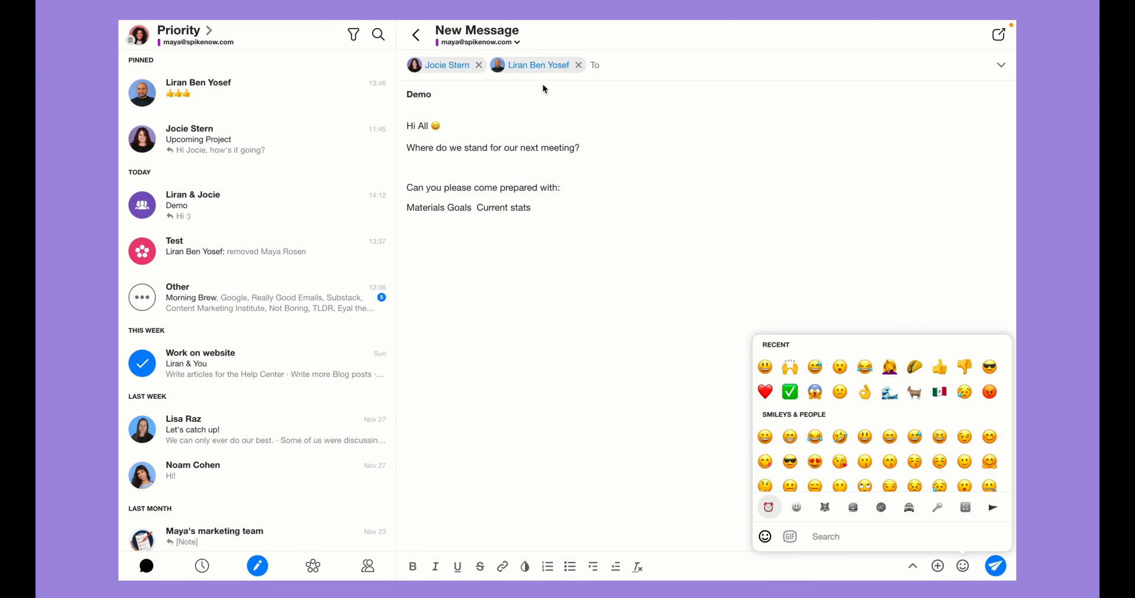
Make the 'Where do we stand' question line bold.
triple_click(499, 148)
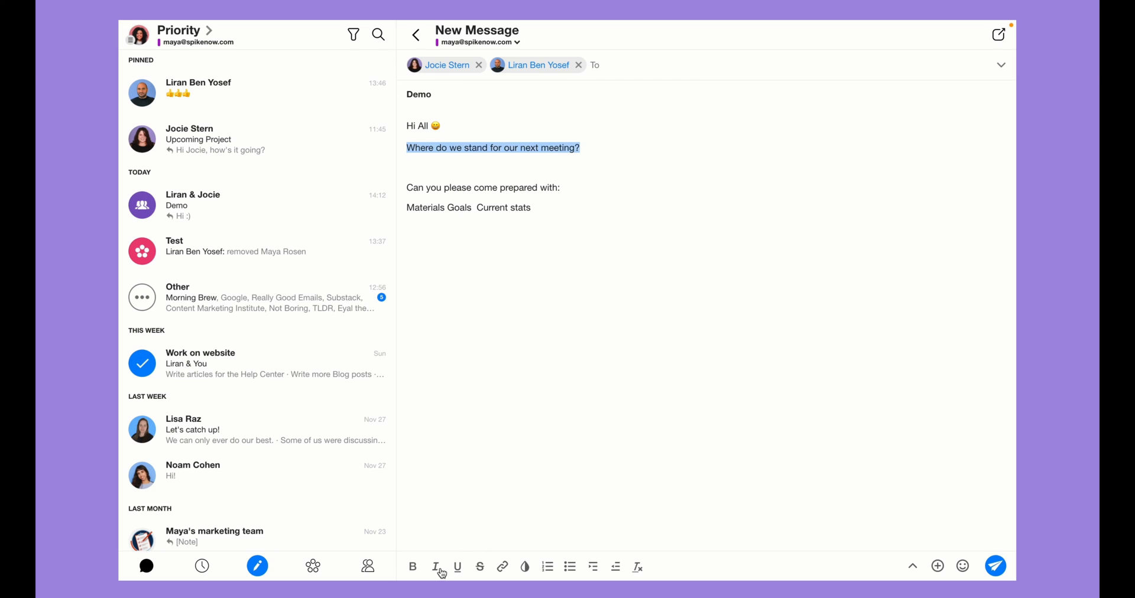
left_click(413, 567)
left_click(571, 161)
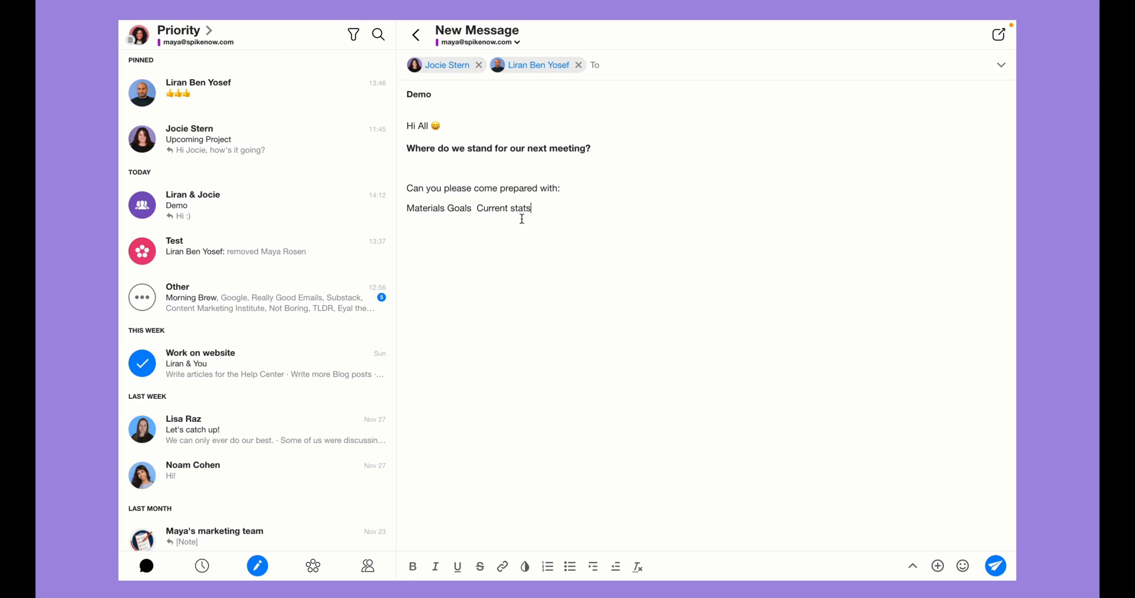
Put Materials, Goals and Current stats on separate lines as a numbered list.
left_click(457, 208)
key("Return")
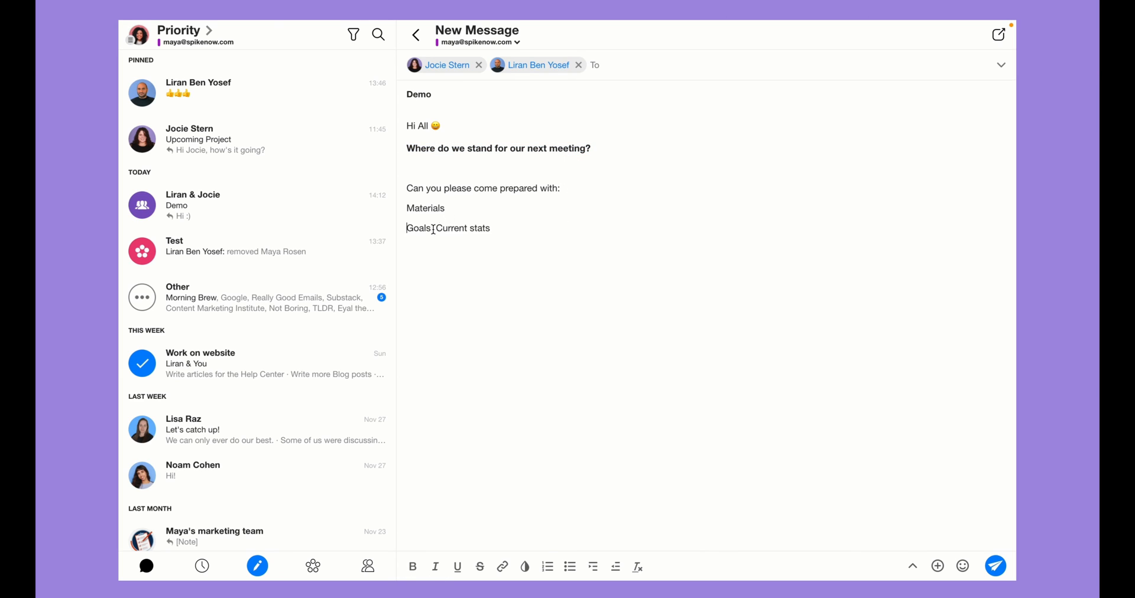
key("Return")
left_click_drag(485, 249, 387, 210)
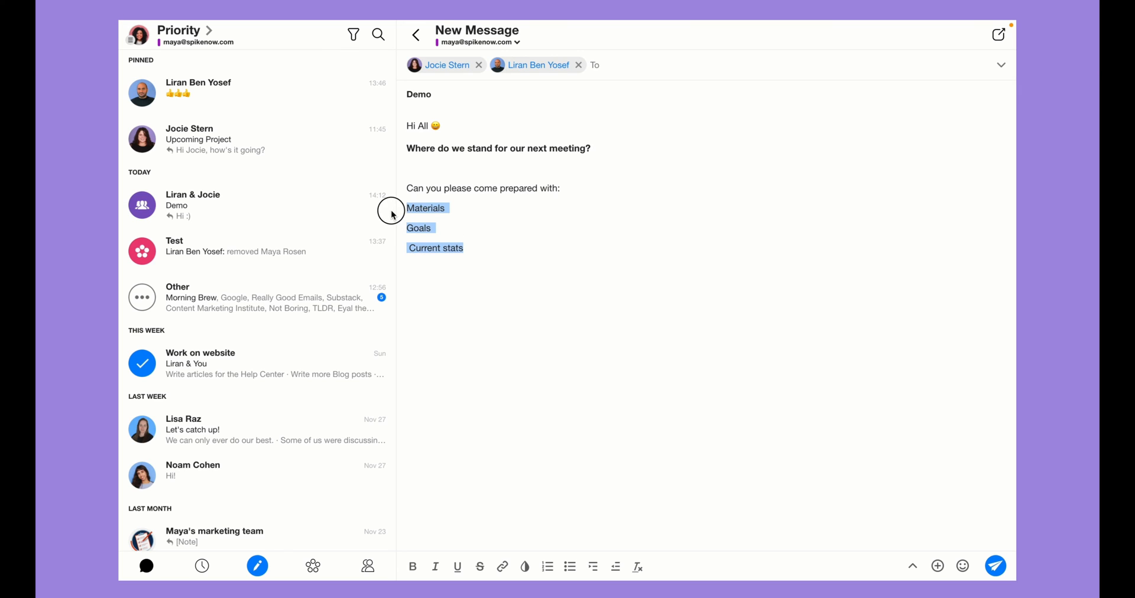
left_click(548, 567)
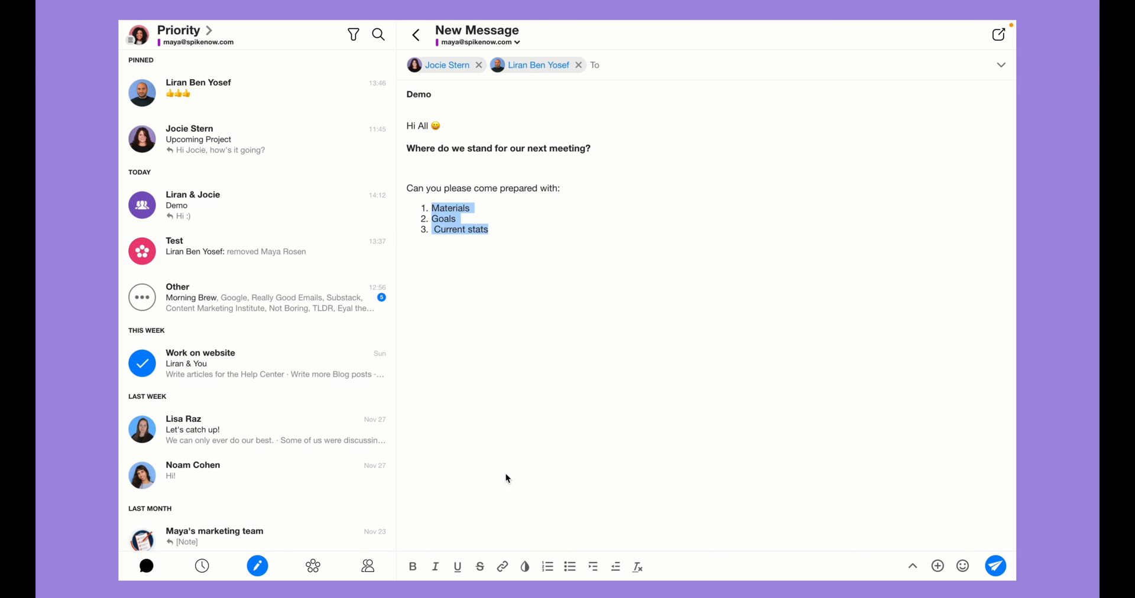
left_click(448, 199)
Underline the 'Can you please' preparation line.
double_click(446, 190)
left_click(446, 190)
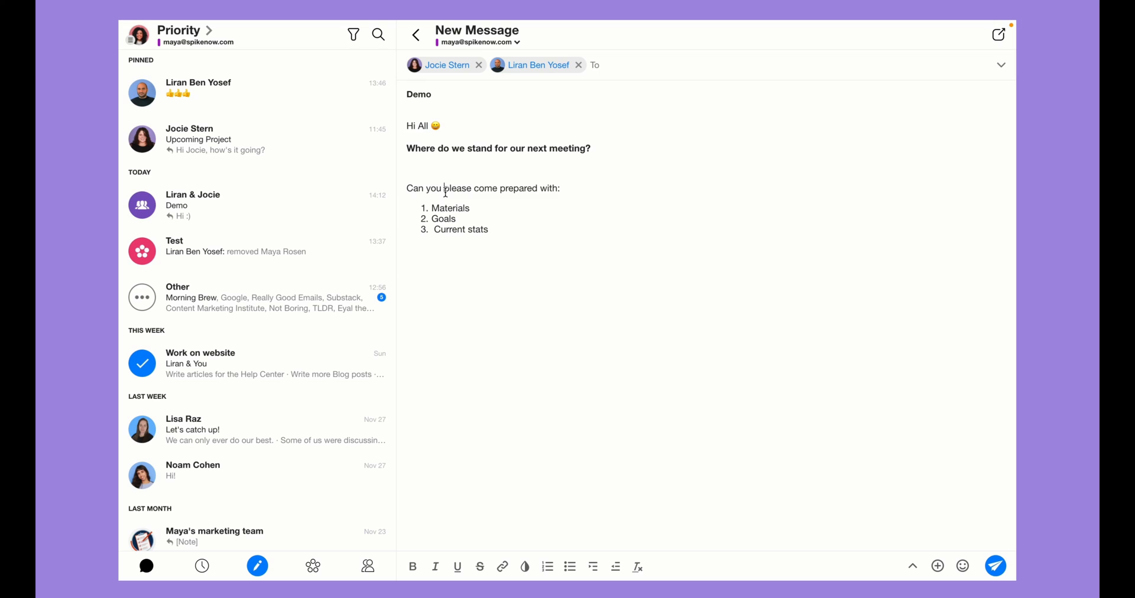
triple_click(446, 189)
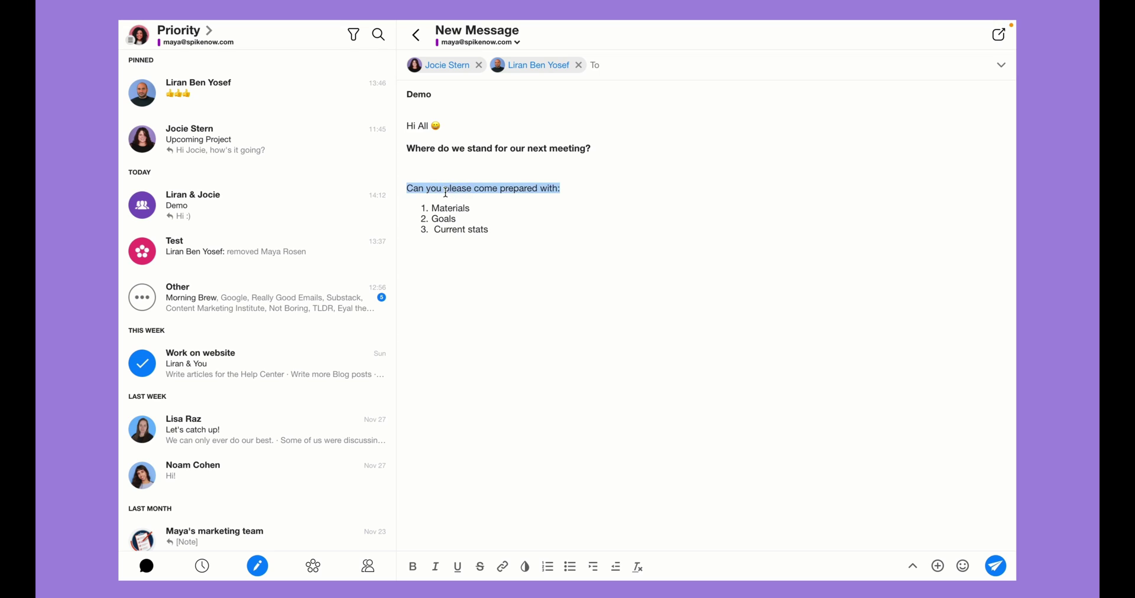
left_click(458, 567)
left_click(519, 473)
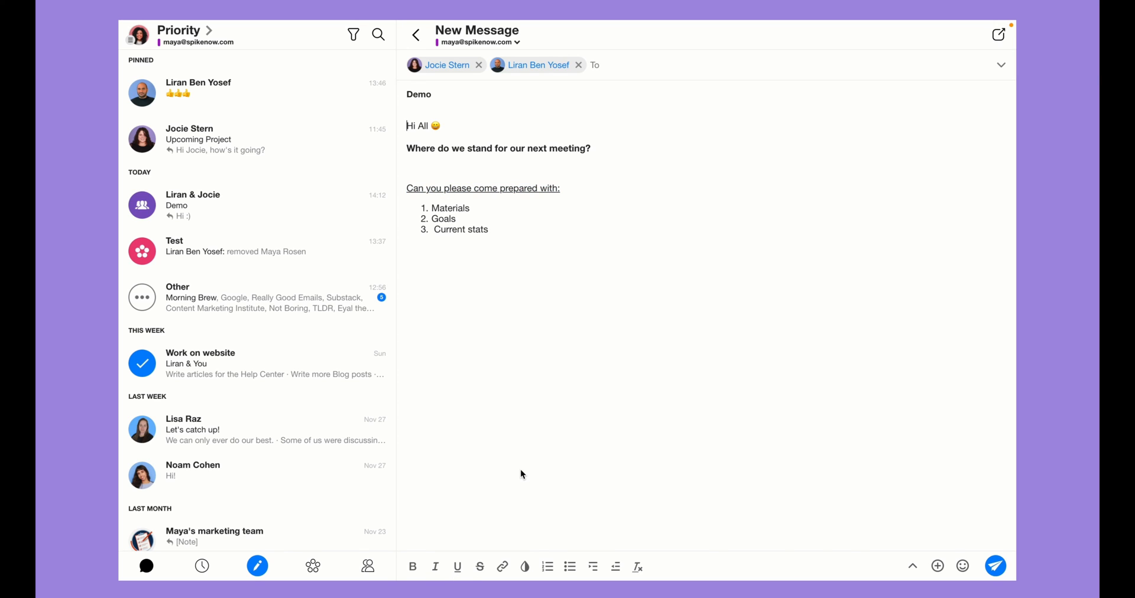